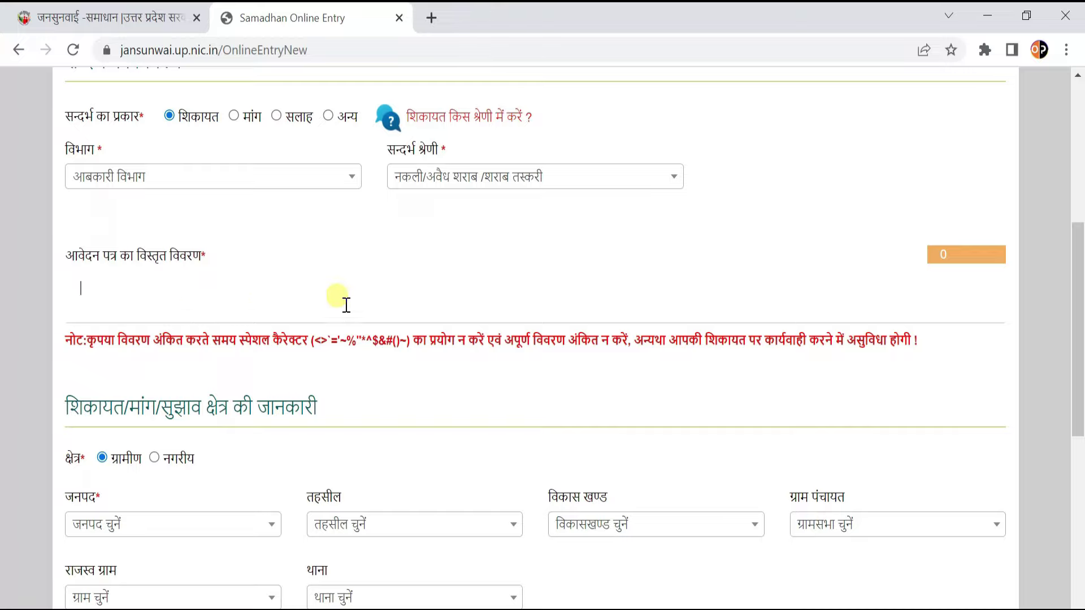
In Google Translate in a new tab, enter the Hindi text "सर मेरे गांव में अवैध शराब" and copy it.
scroll(363, 308, "down", 3)
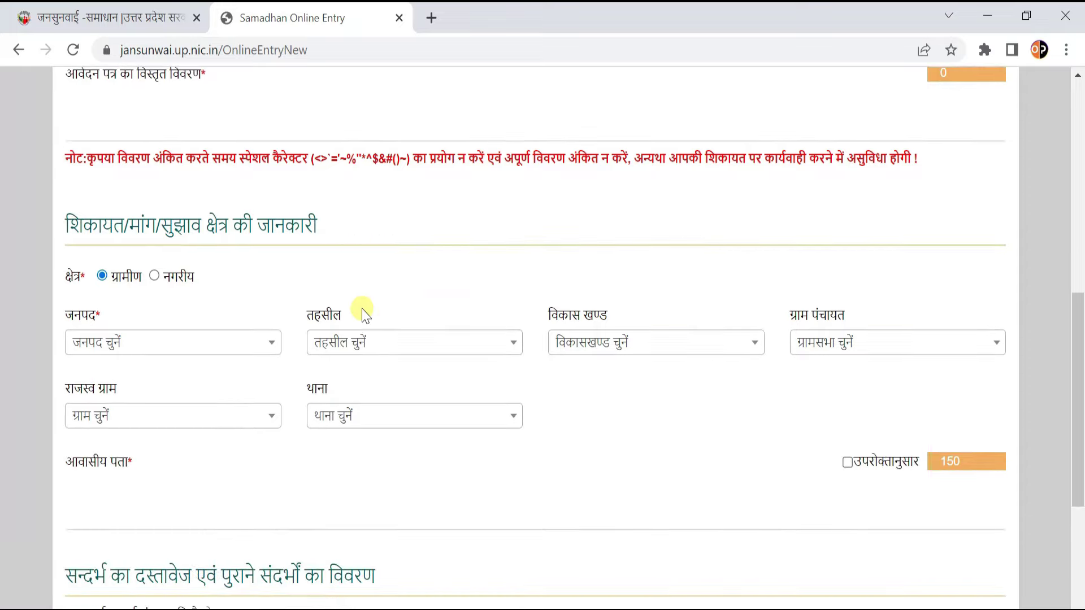
scroll(146, 198, "up", 2)
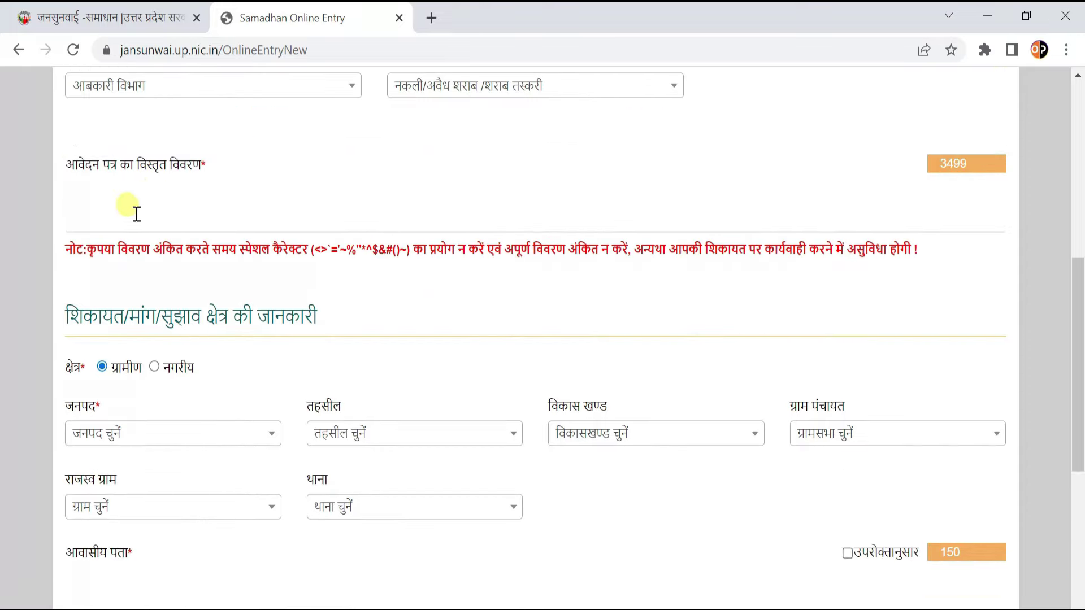
left_click(431, 17)
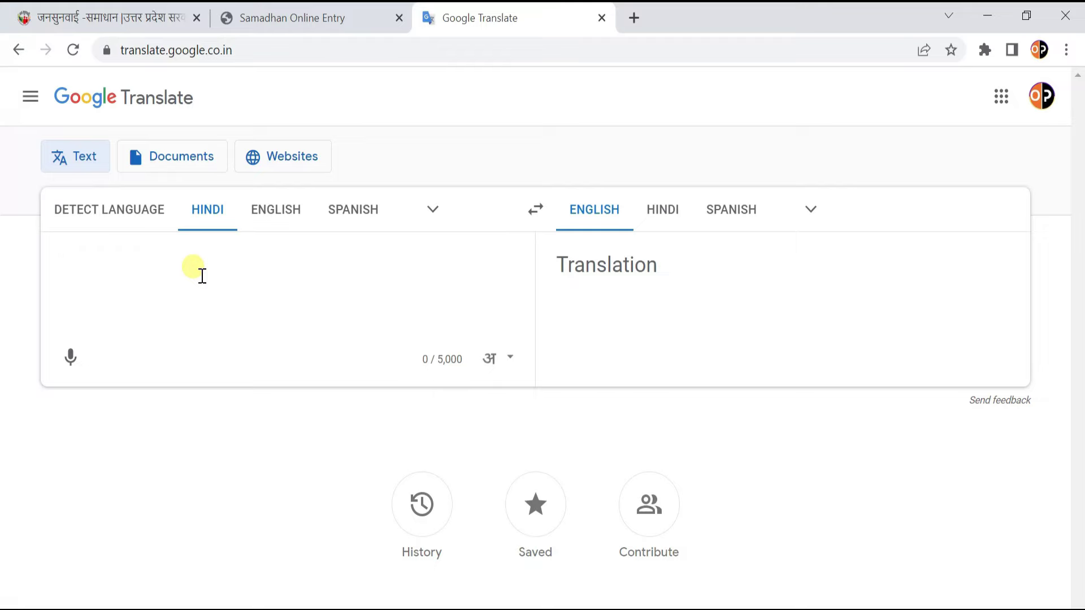
type("sa")
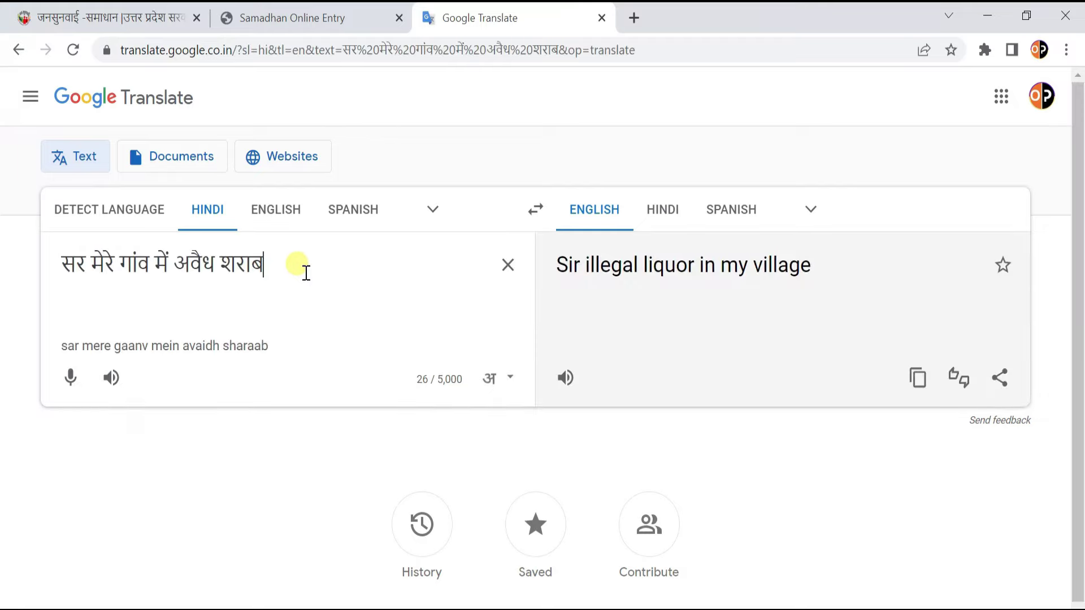
left_click_drag(305, 273, 34, 235)
key("ctrl+c")
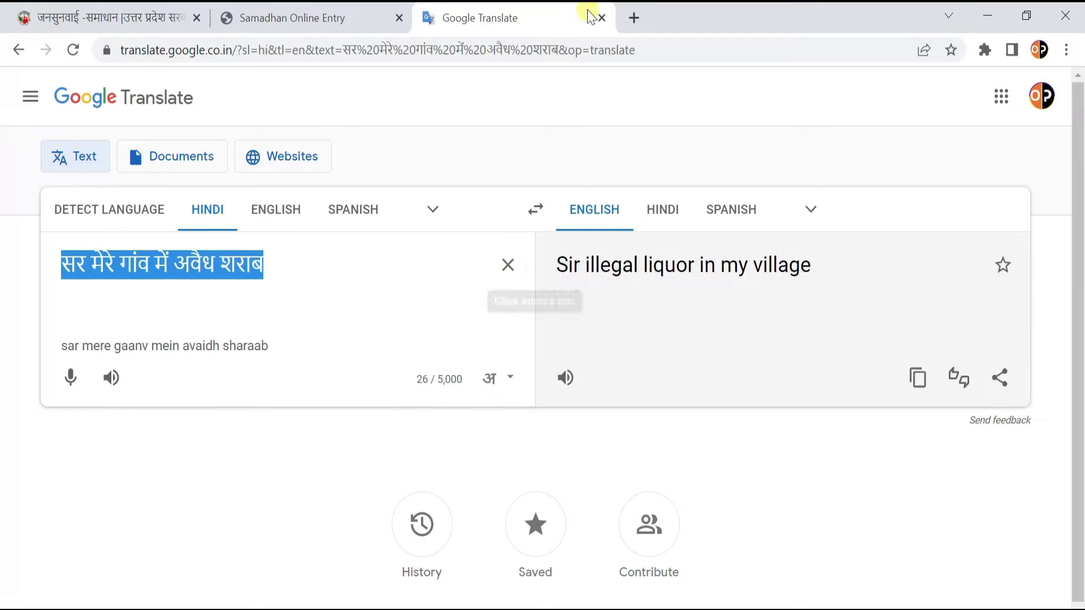
Back on the Samadhan complaint form, paste the copied Hindi text into the detailed application description (आवेदन पत्र का विस्तृत विवरण).
left_click(293, 18)
left_click(268, 218)
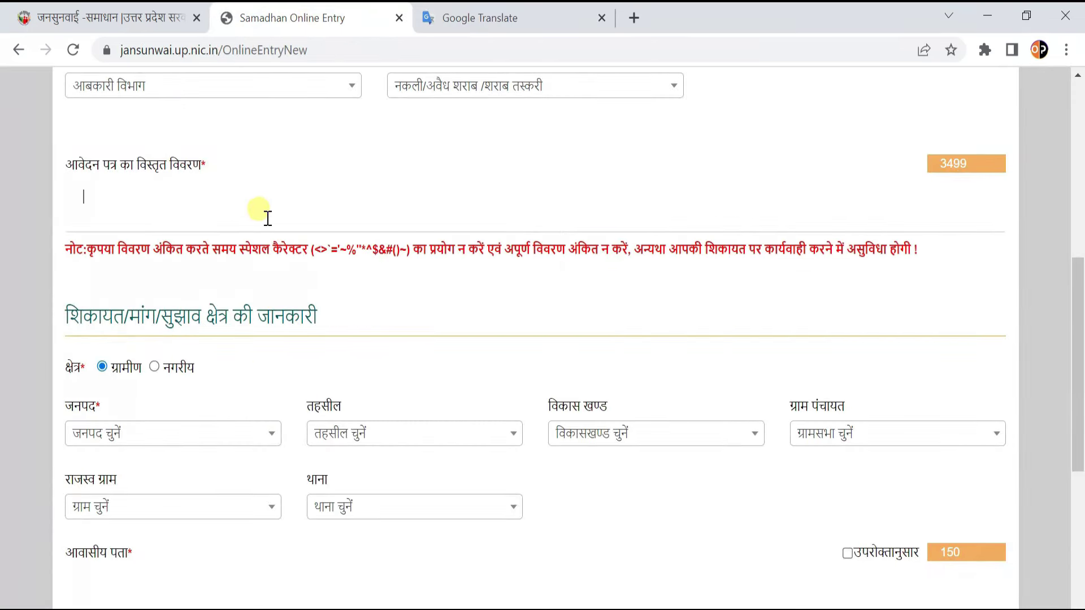
key("ctrl+v")
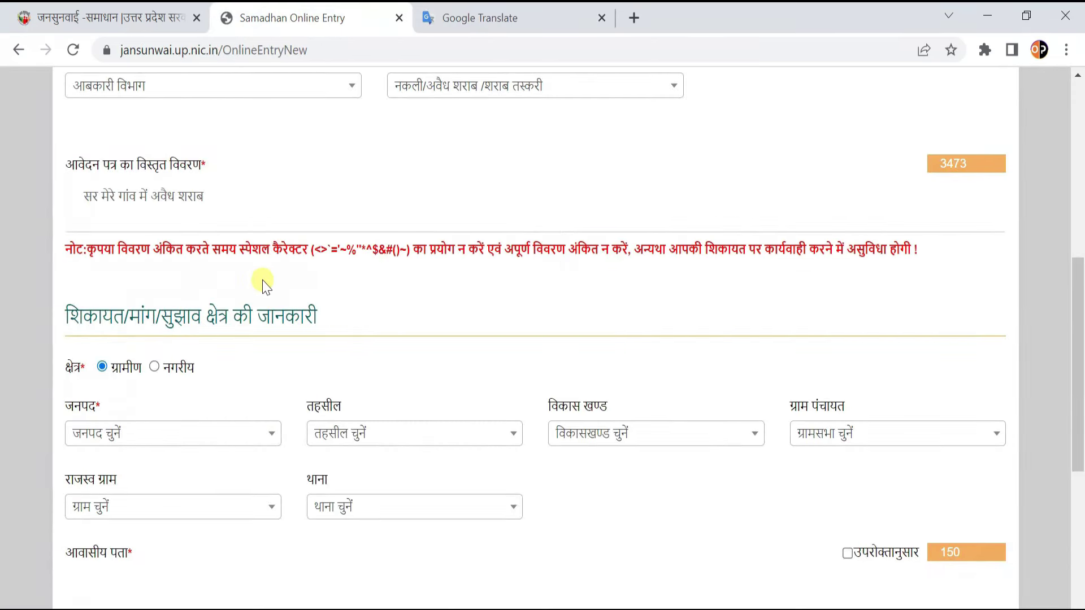
Set the complaint area's district (जनपद) to आगरा and tehsil (तहसील) to एत्मादपुर.
scroll(389, 333, "down", 2)
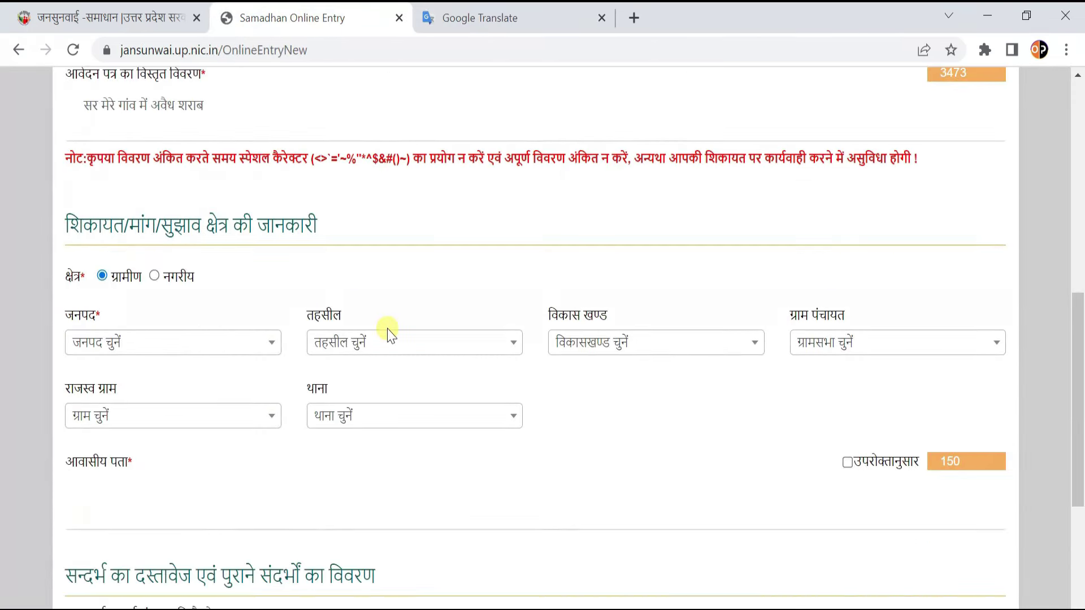
scroll(389, 333, "down", 4)
scroll(381, 330, "up", 2)
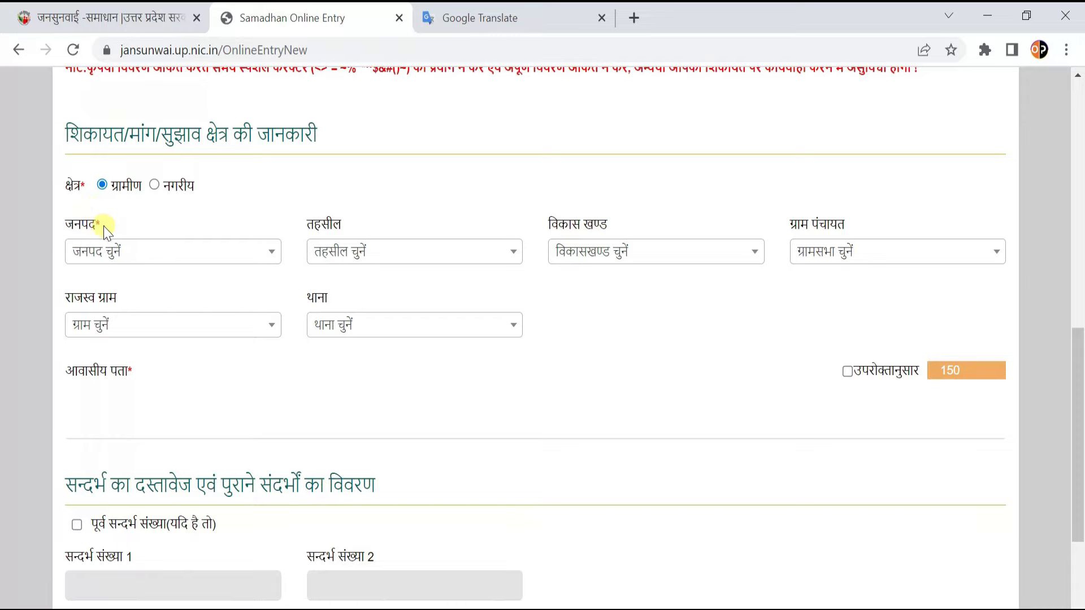
left_click(142, 253)
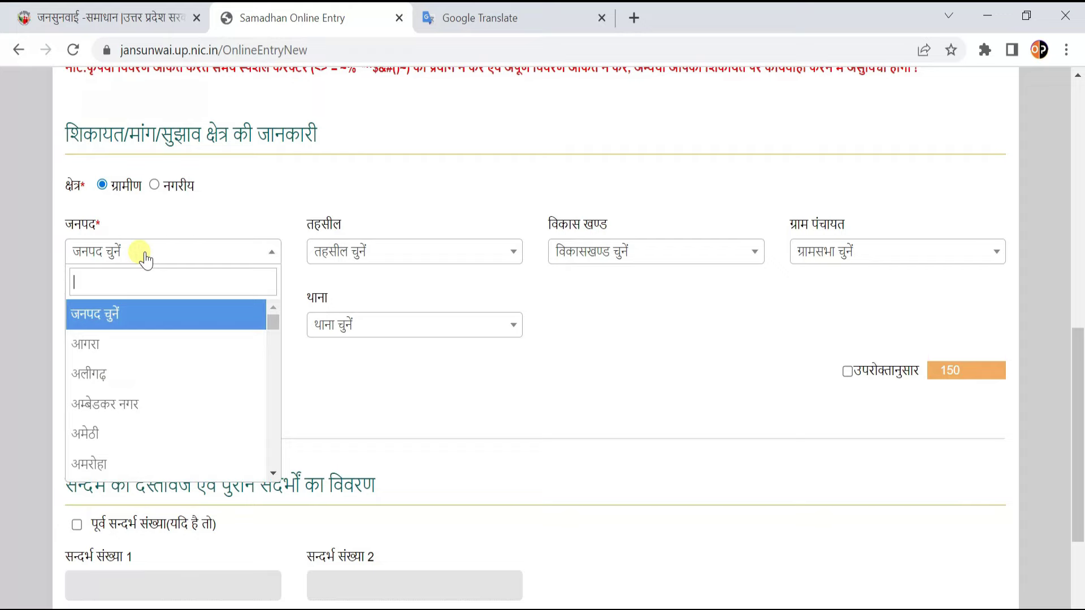
left_click(110, 344)
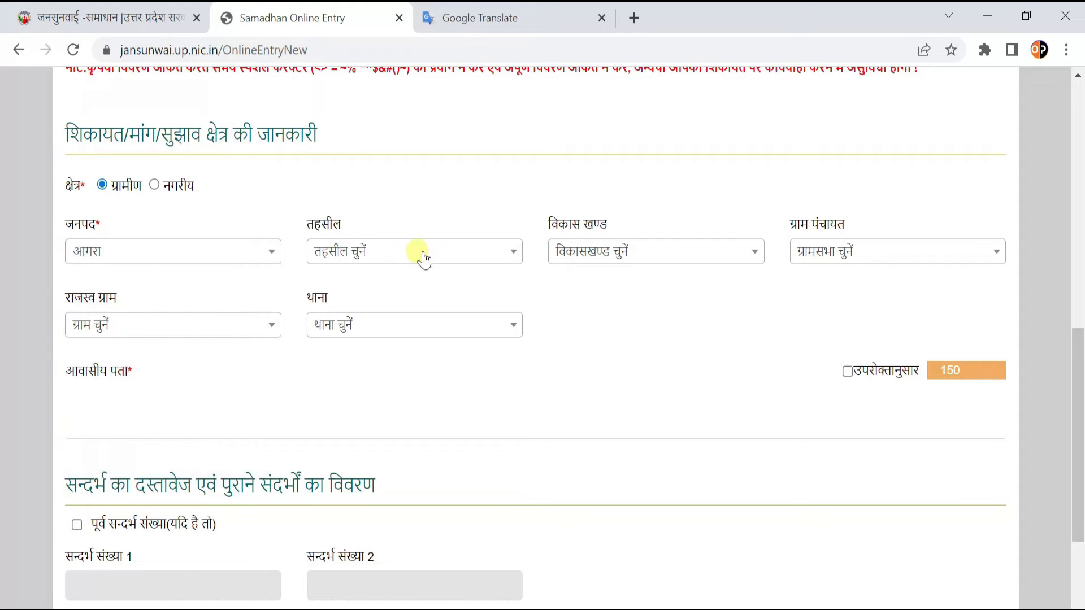
left_click(424, 255)
left_click(370, 351)
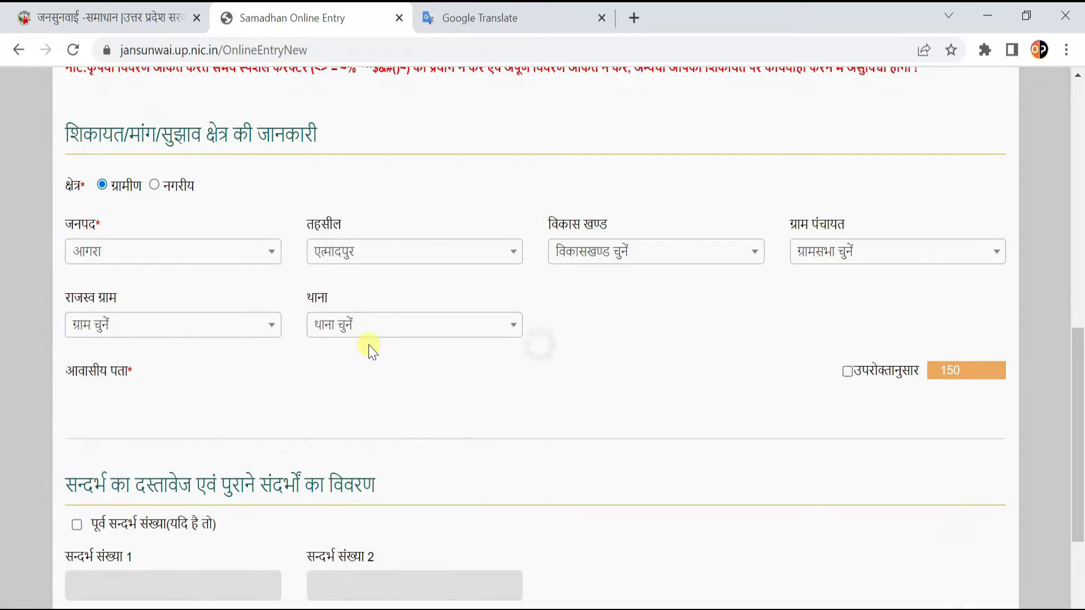
Set the development block (विकास खण्ड) to एत्मदपुर, and both ग्राम पंचायत and राजस्व ग्राम to अगवार खास.
left_click(609, 254)
left_click(593, 346)
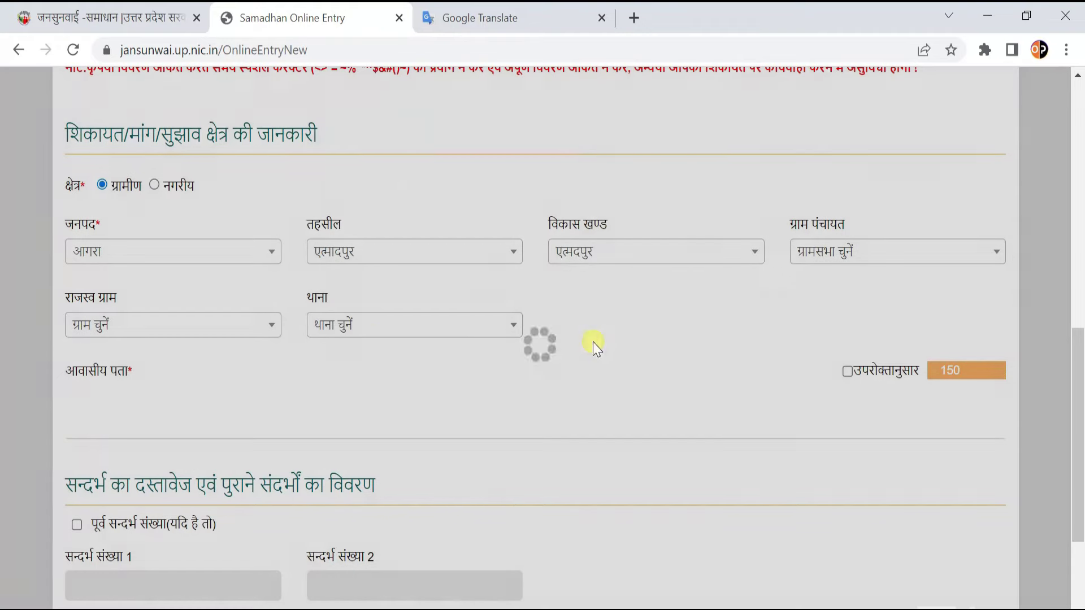
left_click(876, 254)
left_click(854, 340)
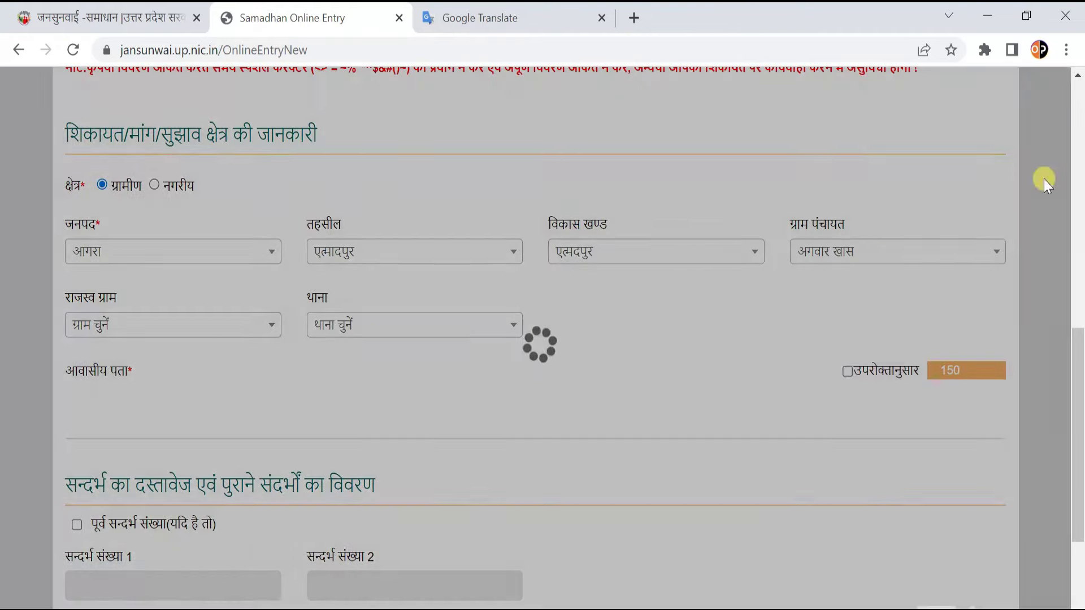
left_click(170, 325)
left_click(136, 415)
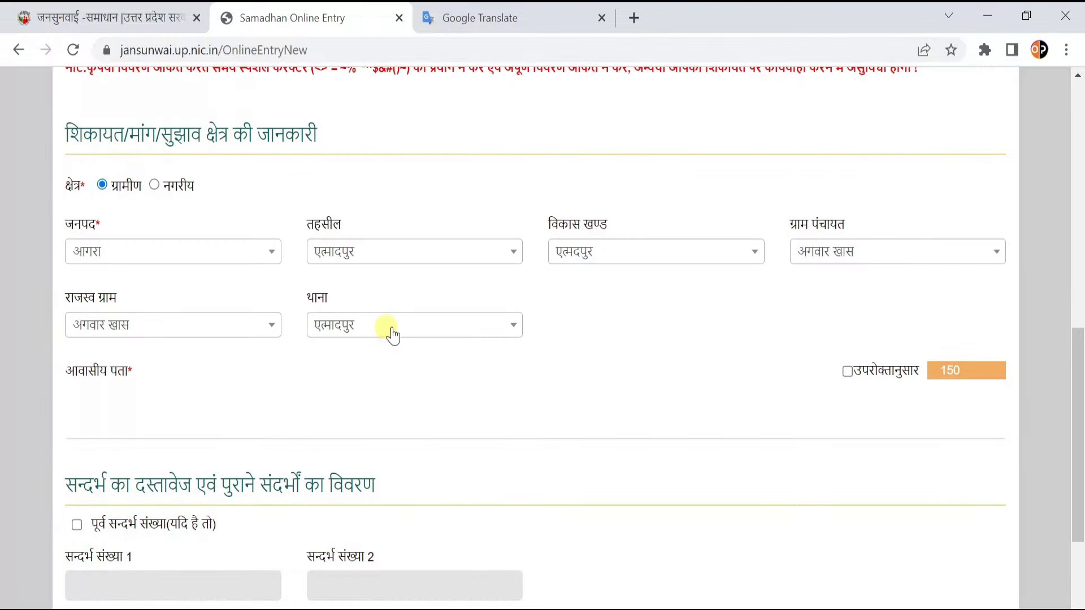
Set the complaint area's police station (थाना) to कोतवाली.
left_click(390, 330)
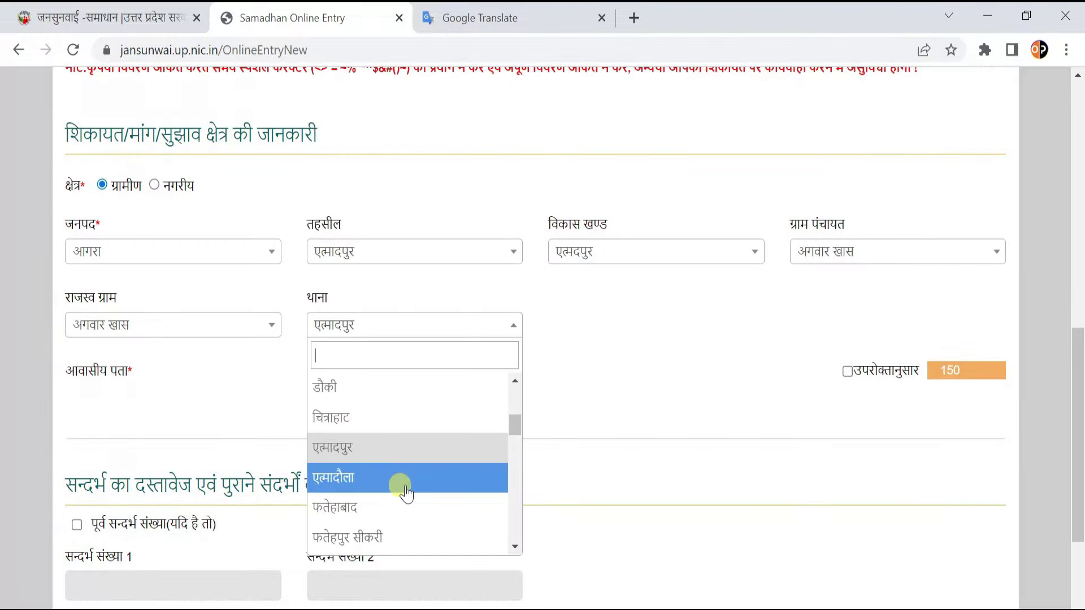
scroll(406, 484, "down", 5)
scroll(410, 488, "up", 3)
scroll(410, 488, "down", 4)
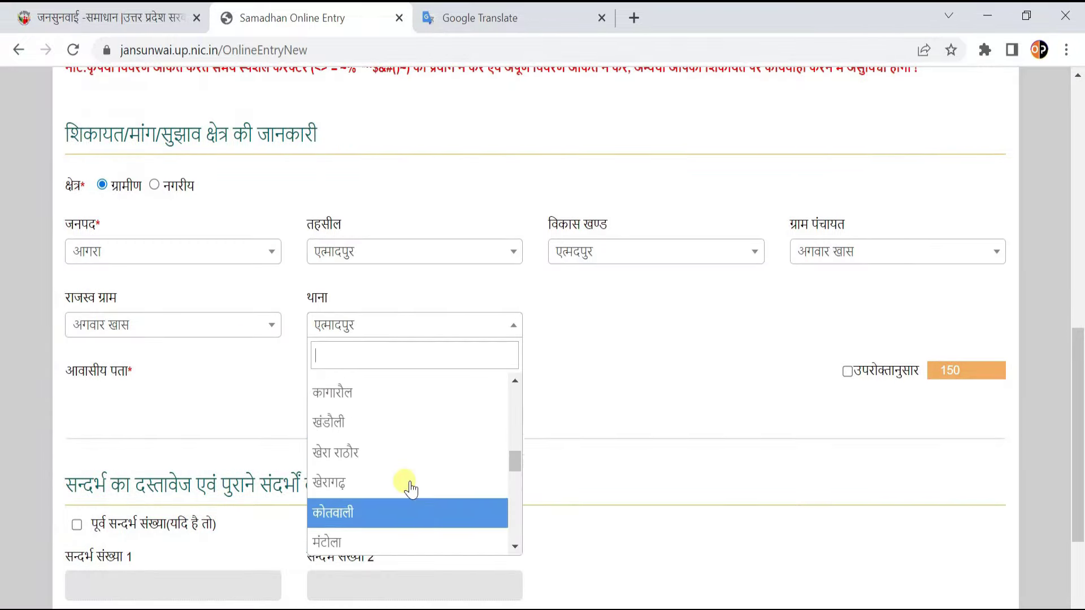
left_click(387, 472)
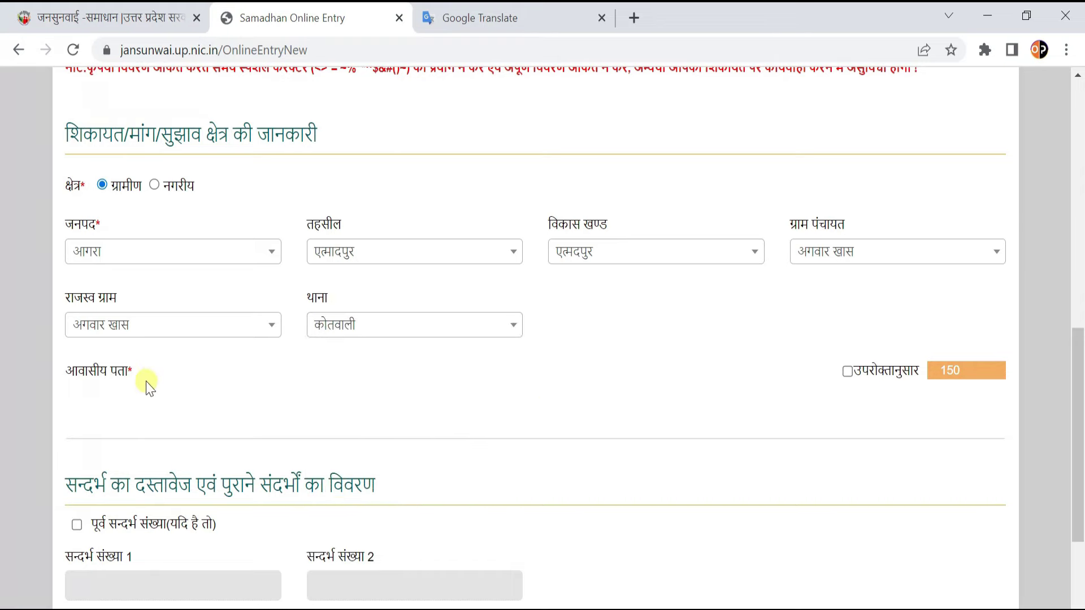
Try filling the residential address (आवासीय पता) with the same-as-above option (उपरोक्तानुसार), and turn the option off again.
scroll(187, 426, "down", 2)
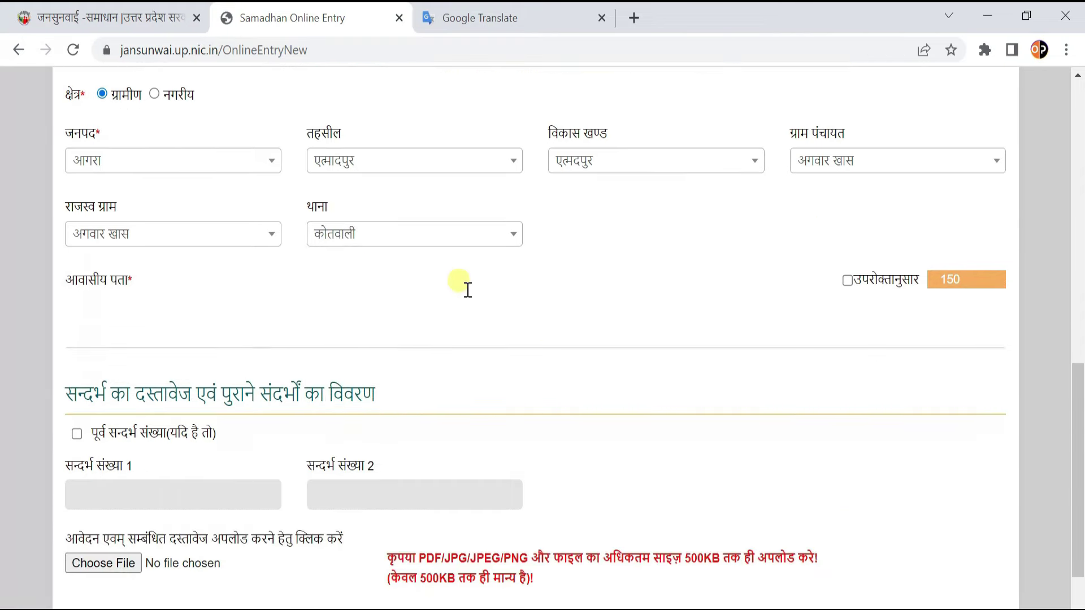
left_click(115, 341)
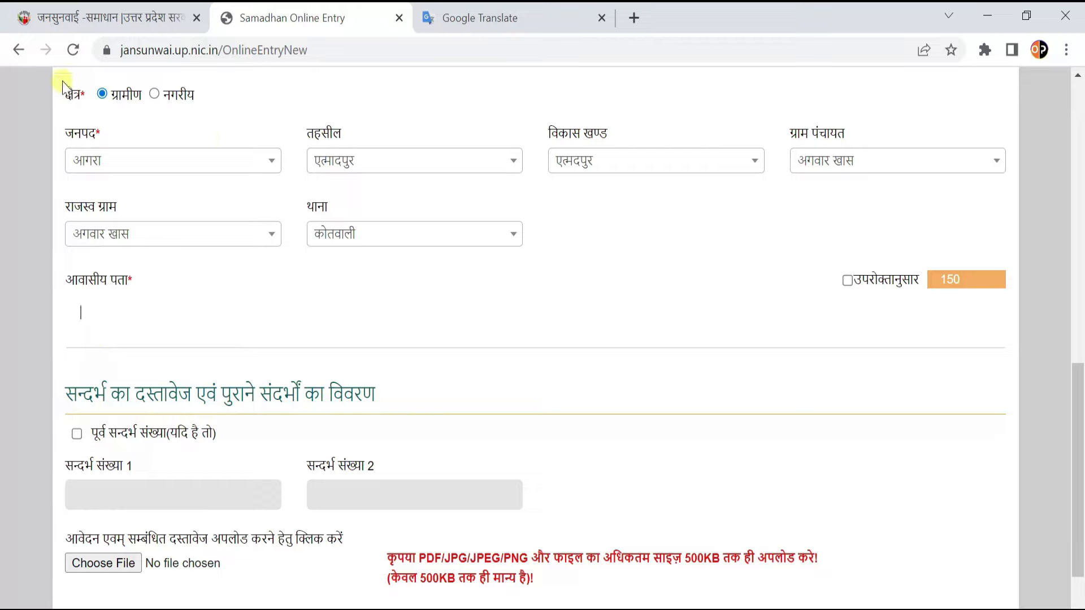
left_click(848, 280)
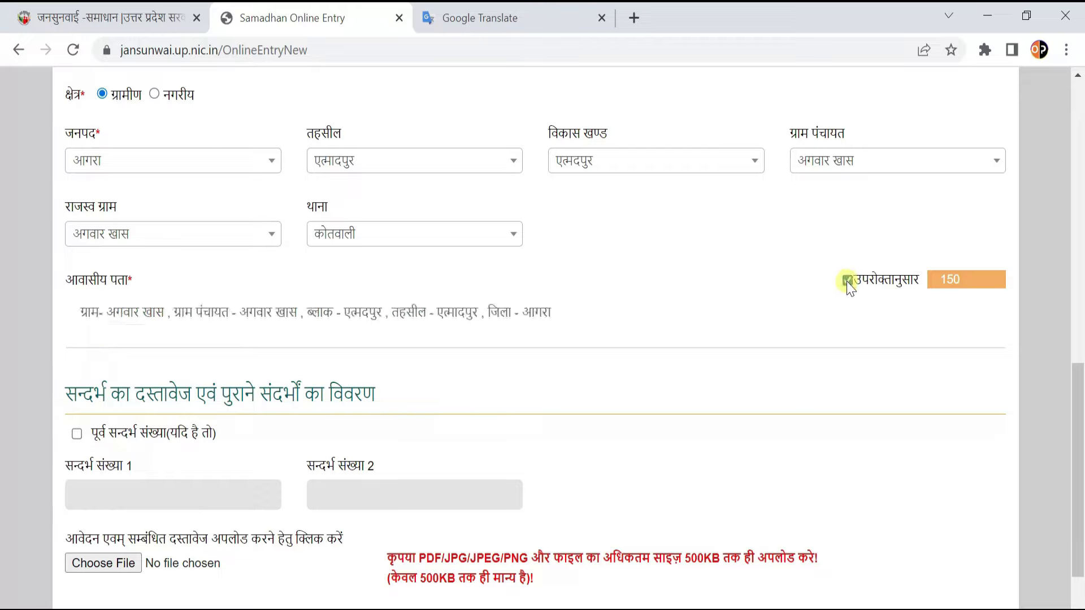
left_click(847, 280)
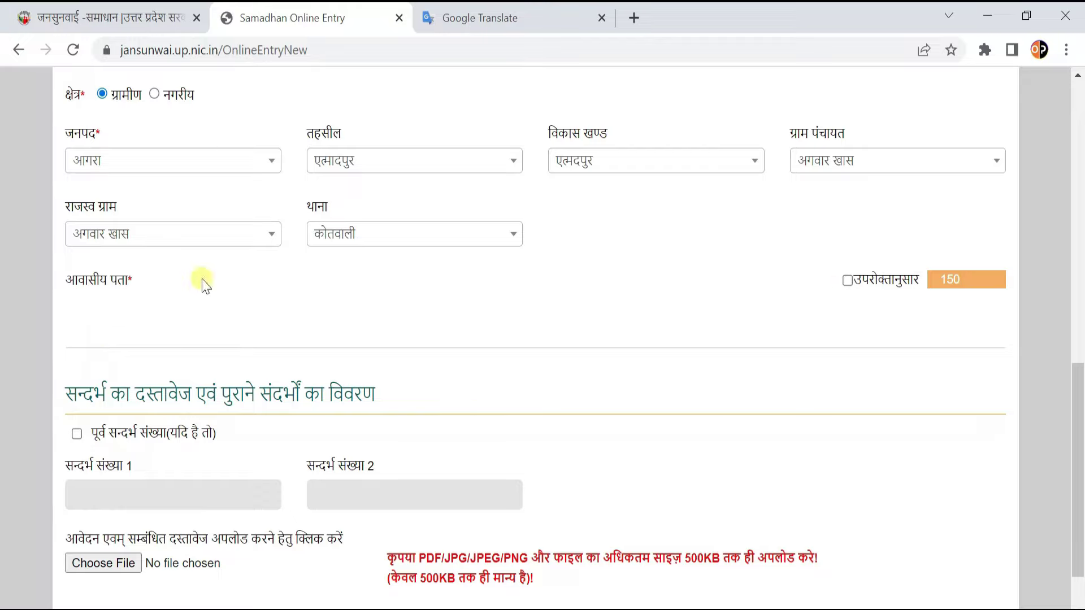
left_click(129, 337)
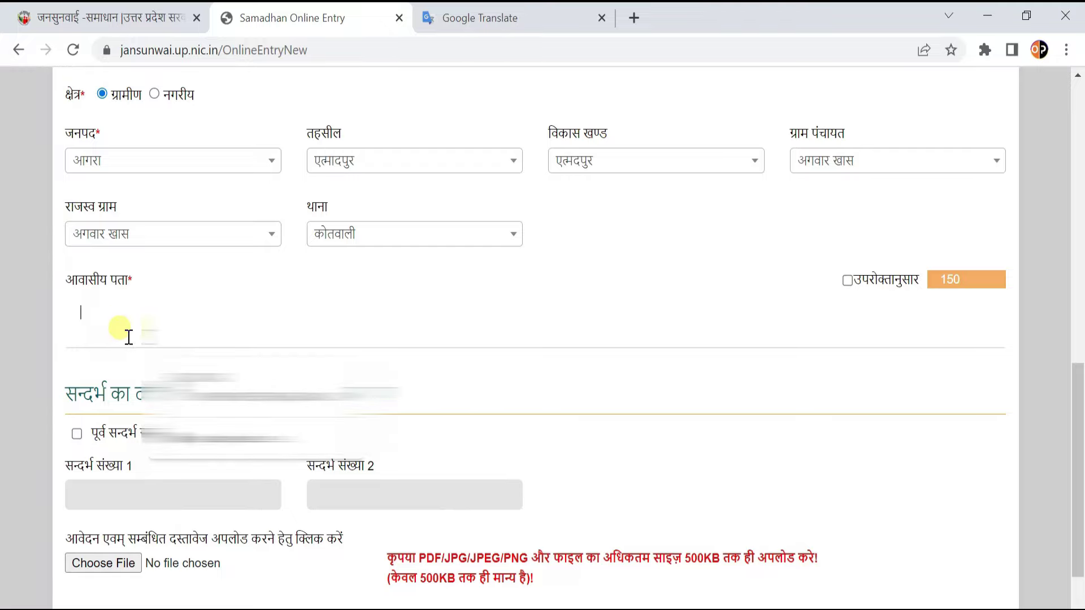
Enable the previous reference number option (पूर्व सन्दर्भ संख्या) and attach Receipt.PDF as the supporting document.
scroll(501, 382, "down", 1)
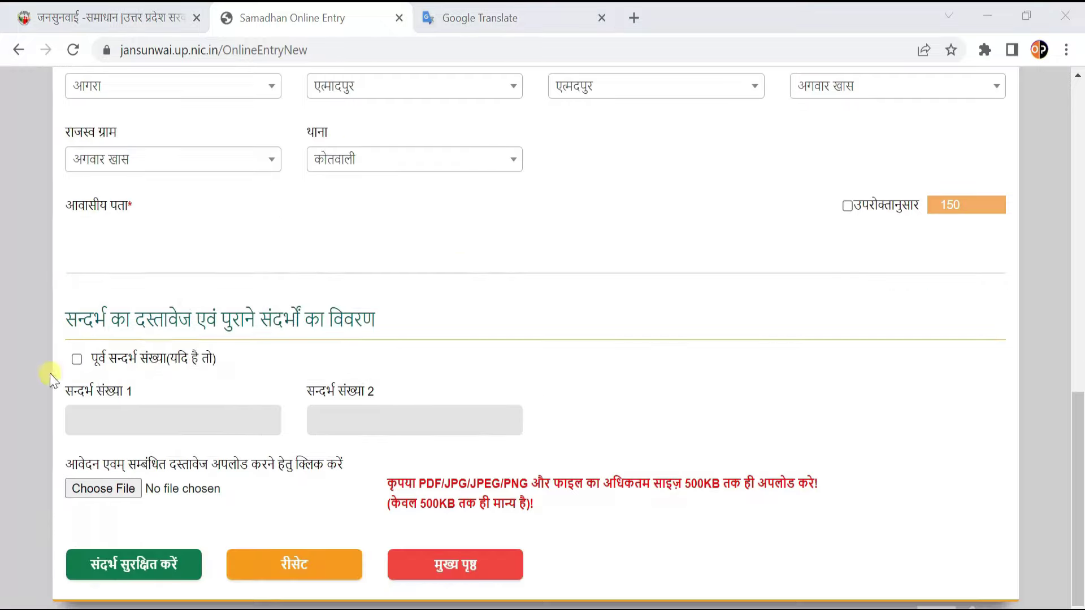
left_click(77, 359)
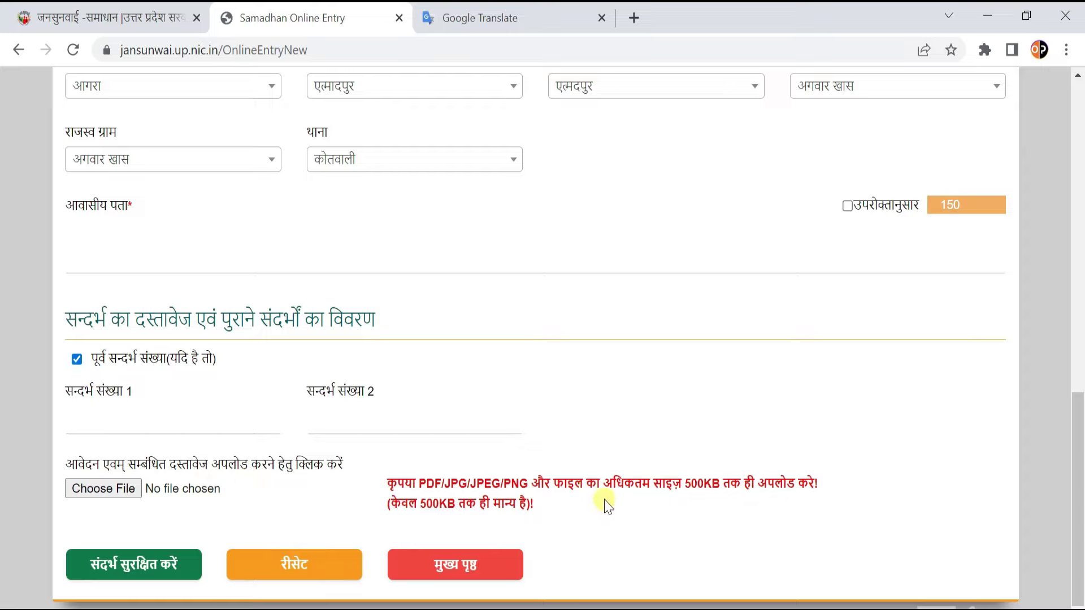
left_click(109, 489)
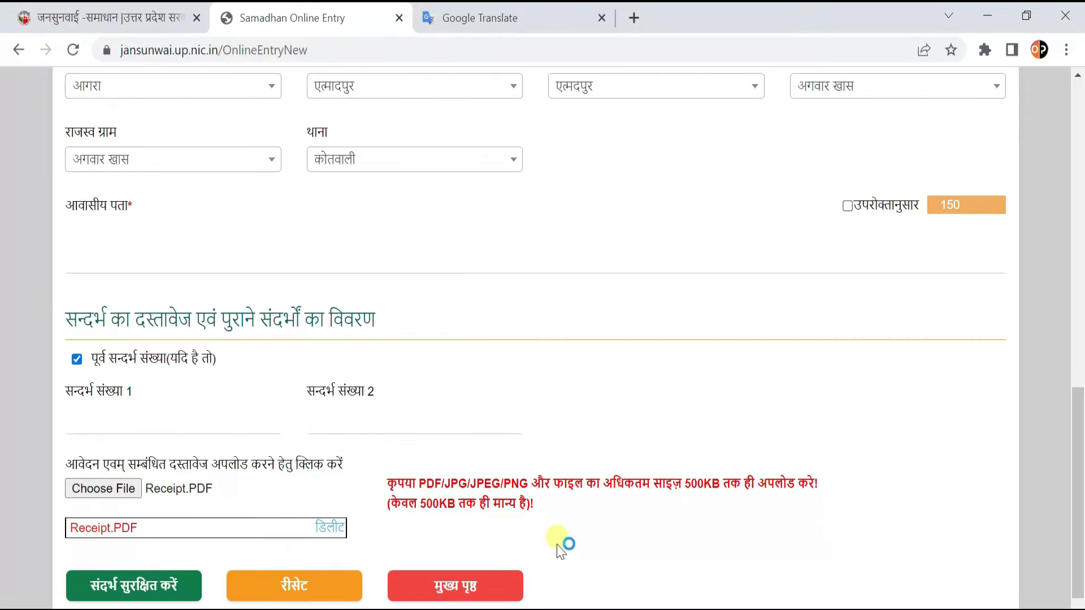
scroll(561, 551, "down", 1)
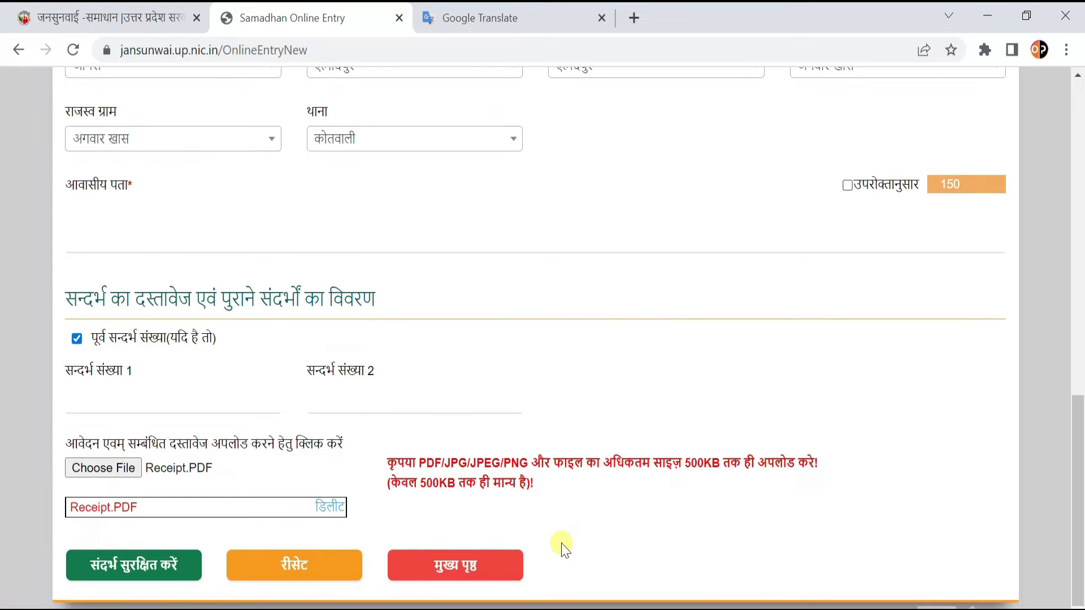
Try to save the complaint reference, and leave the form for the portal's main page.
left_click(151, 566)
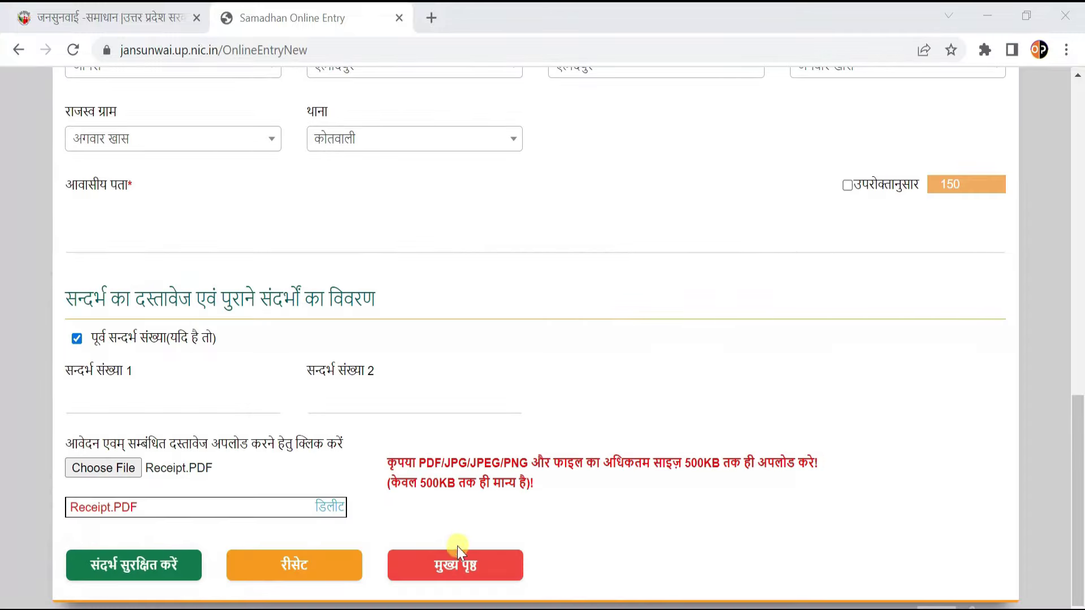
left_click(456, 560)
left_click(697, 182)
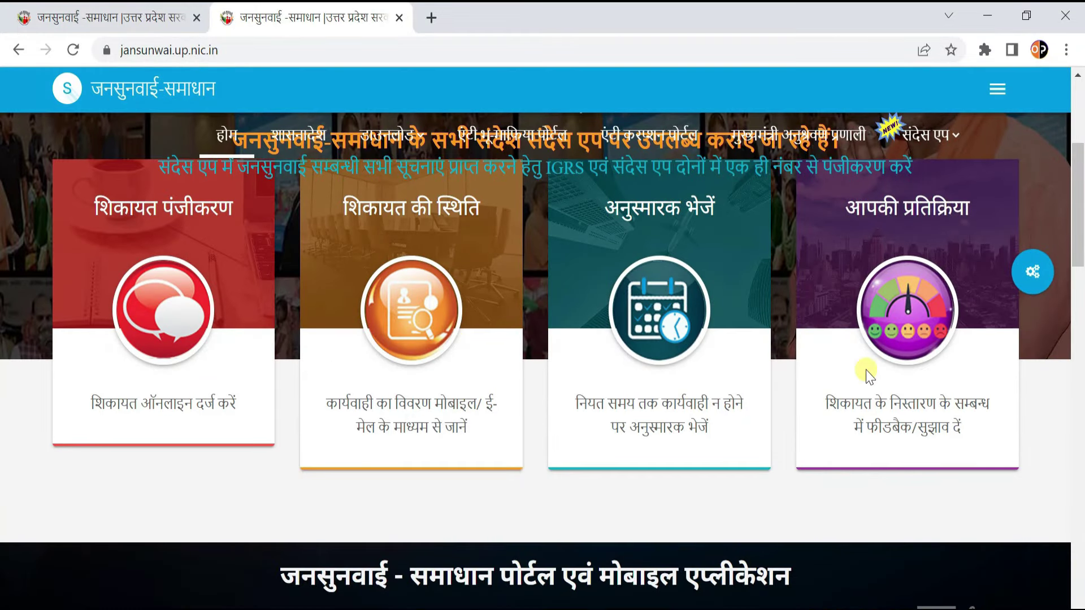
Open the complaint status page, examine the fields required for tracking a complaint, and return to the portal's home page.
left_click(403, 317)
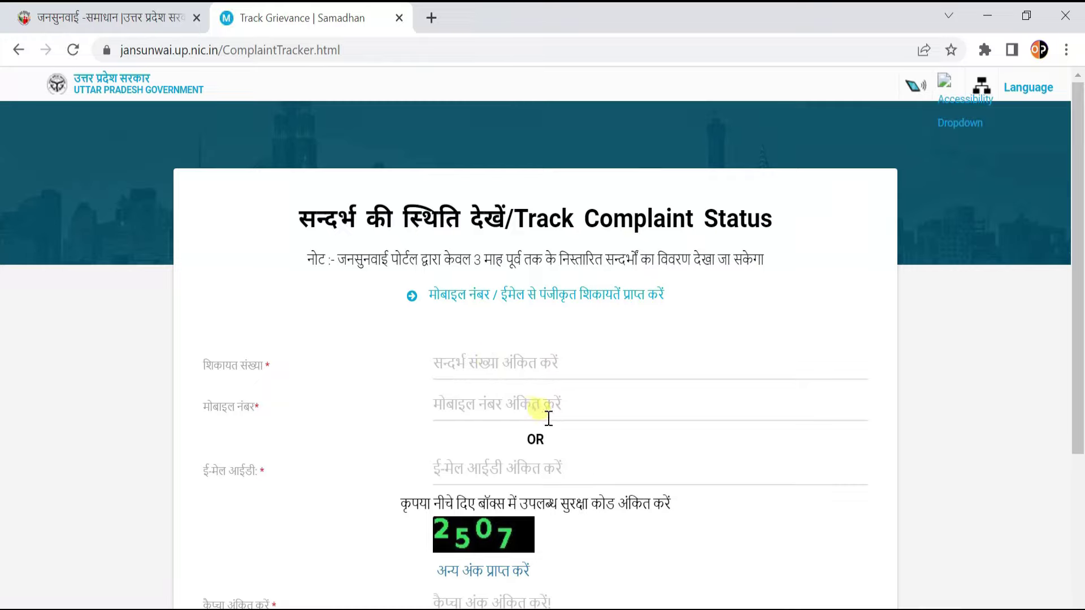
scroll(599, 582, "down", 2)
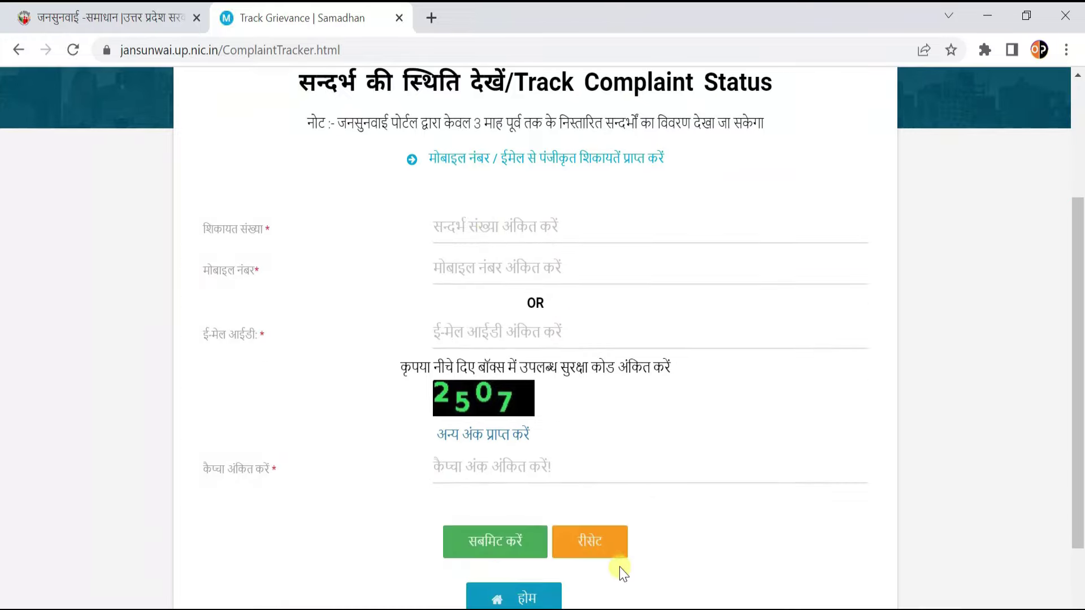
left_click(603, 559)
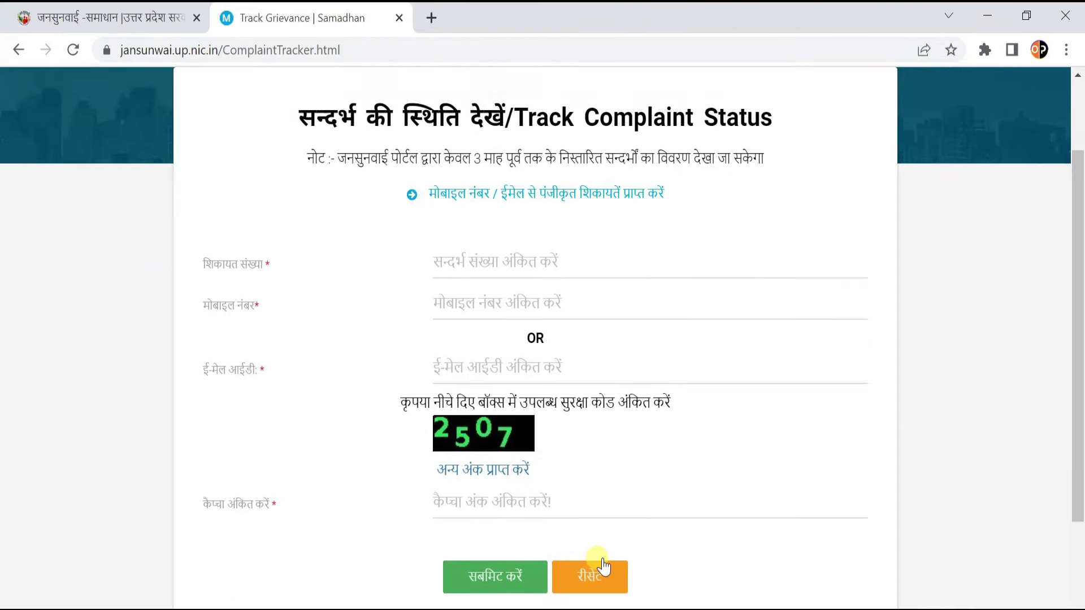
left_click(500, 593)
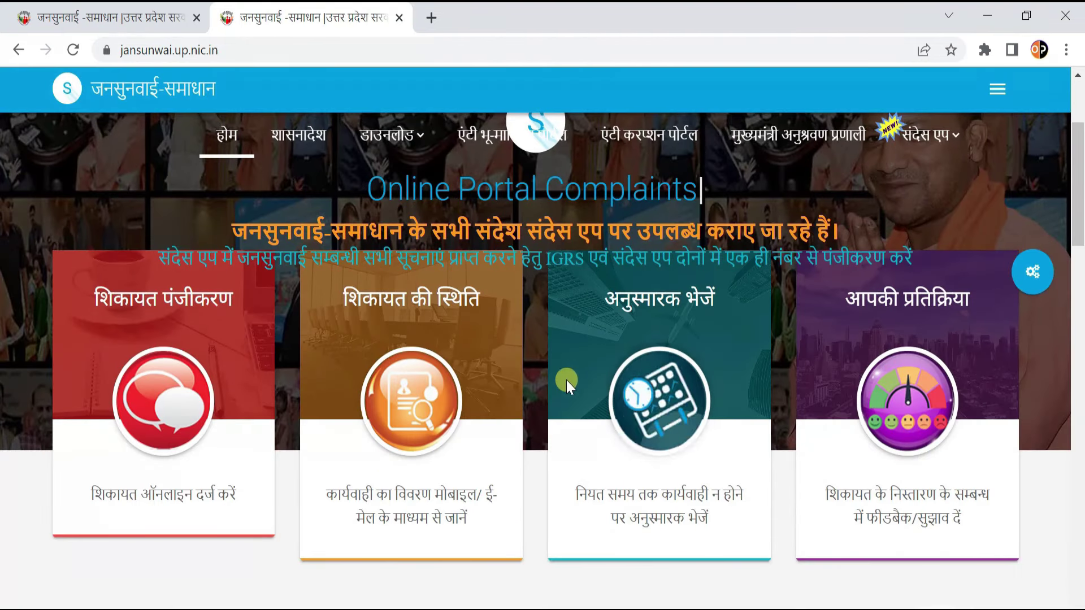